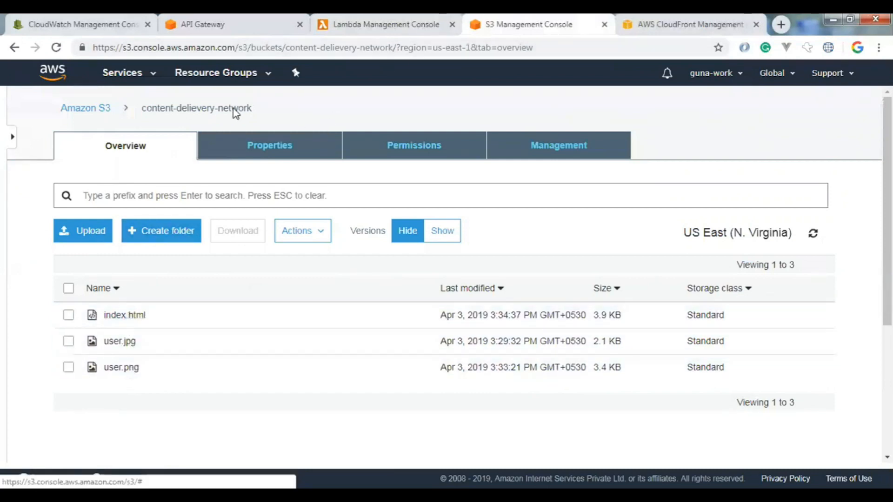
Step: Start a new CloudFront distribution using the Web delivery method
{"action": "left_click", "coordinate": [683, 24]}
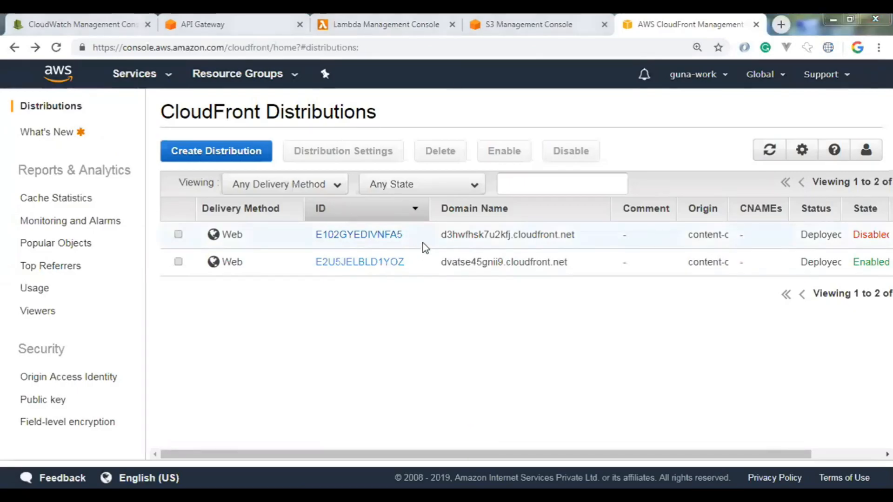
{"action": "left_click", "coordinate": [216, 151]}
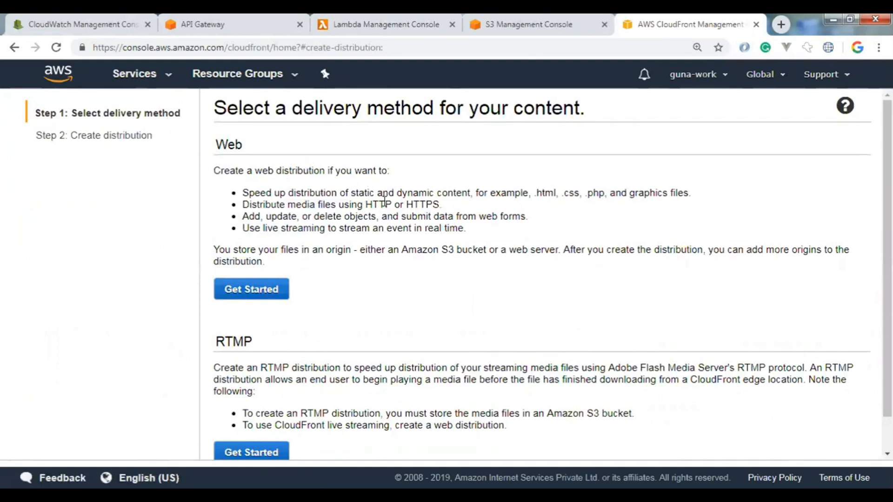
{"action": "left_click_drag", "start_coordinate": [534, 192], "coordinate": [557, 194]}
{"action": "left_click", "coordinate": [260, 291]}
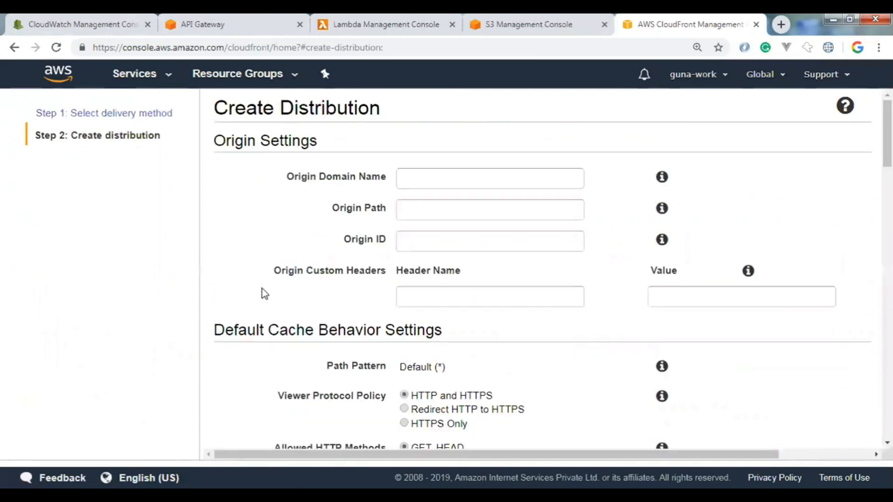
Step: Use content-delievery-network.s3.amazonaws.com as the origin domain name and create the distribution with the remaining default settings
{"action": "left_click", "coordinate": [411, 181]}
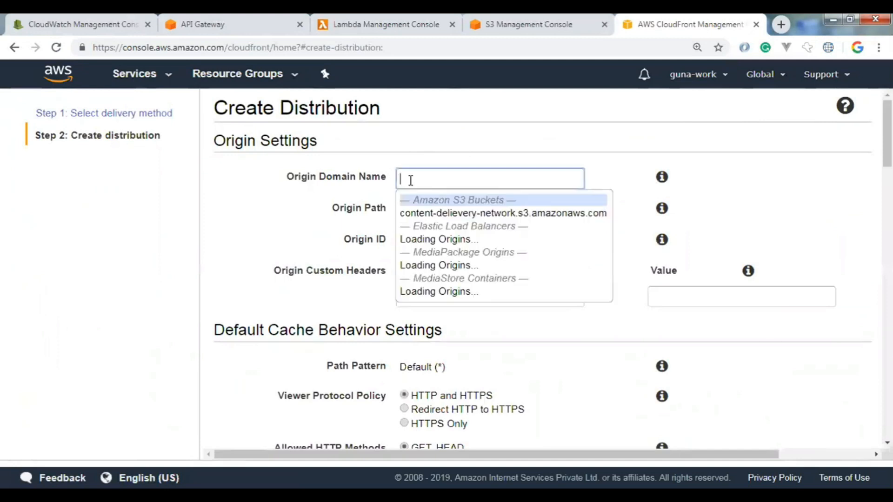
{"action": "left_click", "coordinate": [460, 214]}
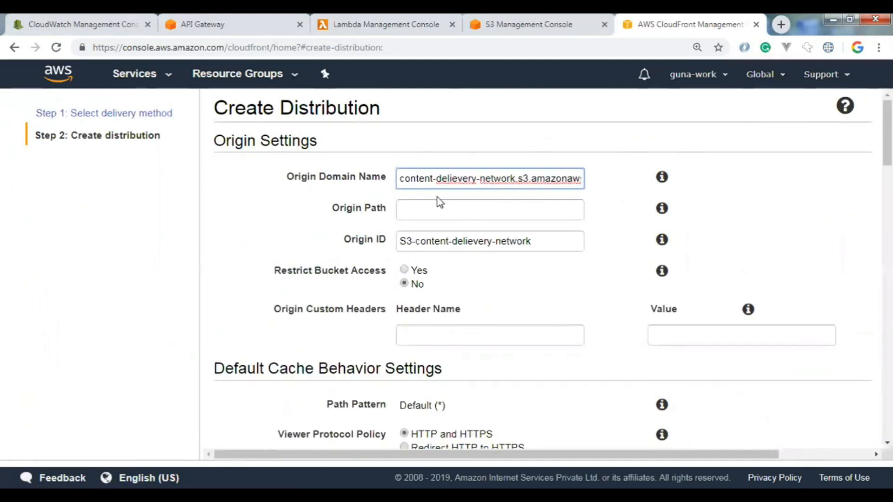
{"action": "scroll", "coordinate": [439, 202], "scroll_direction": "down", "scroll_amount": 4}
{"action": "scroll", "coordinate": [420, 182], "scroll_direction": "down", "scroll_amount": 20}
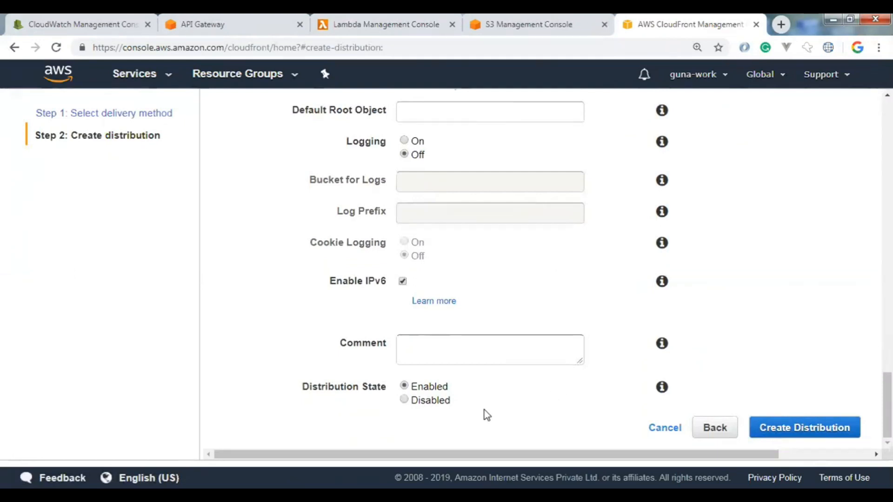
{"action": "left_click", "coordinate": [789, 429]}
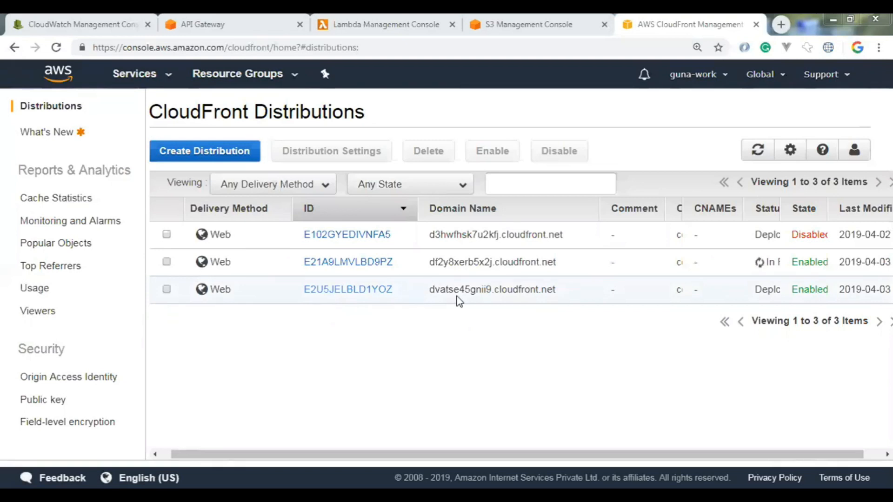
Step: Open the details of the distribution with the domain dvatse45gnii9.cloudfront.net
{"action": "left_click", "coordinate": [375, 291]}
{"action": "scroll", "coordinate": [466, 256], "scroll_direction": "down", "scroll_amount": 2}
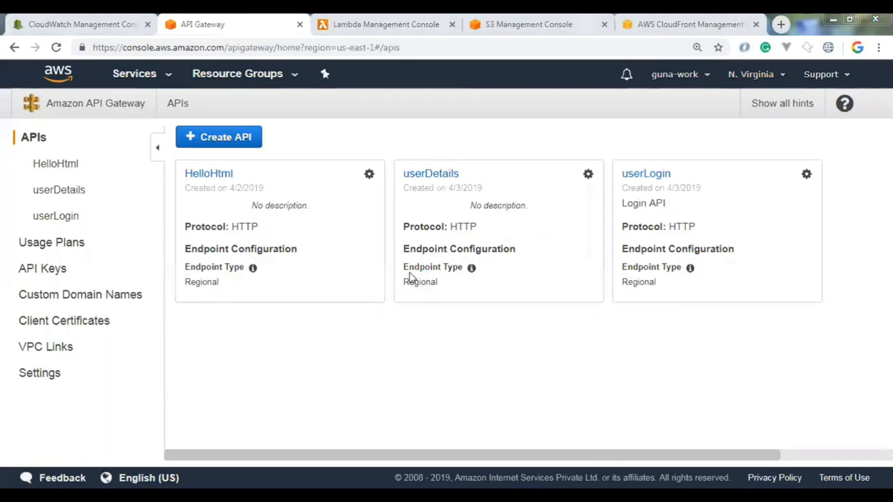
Step: In API Gateway, open the GET method of the /login resource in the userLogin API
{"action": "left_click", "coordinate": [649, 175]}
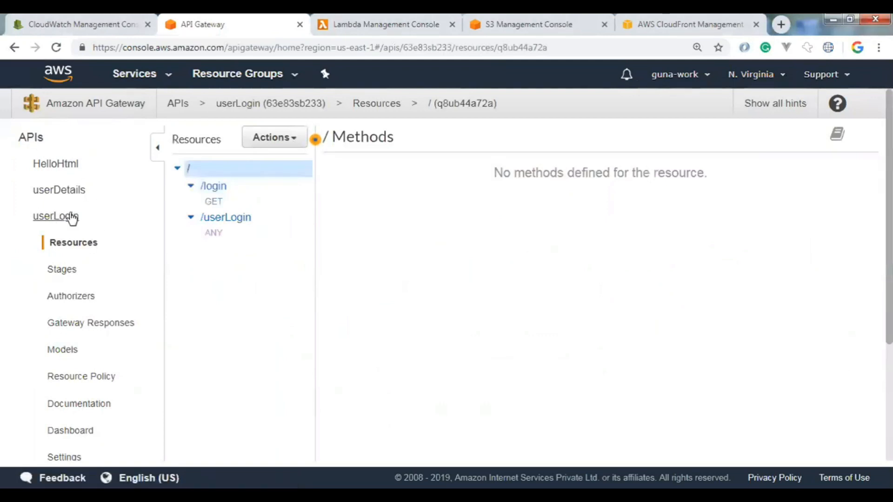
{"action": "left_click", "coordinate": [220, 192]}
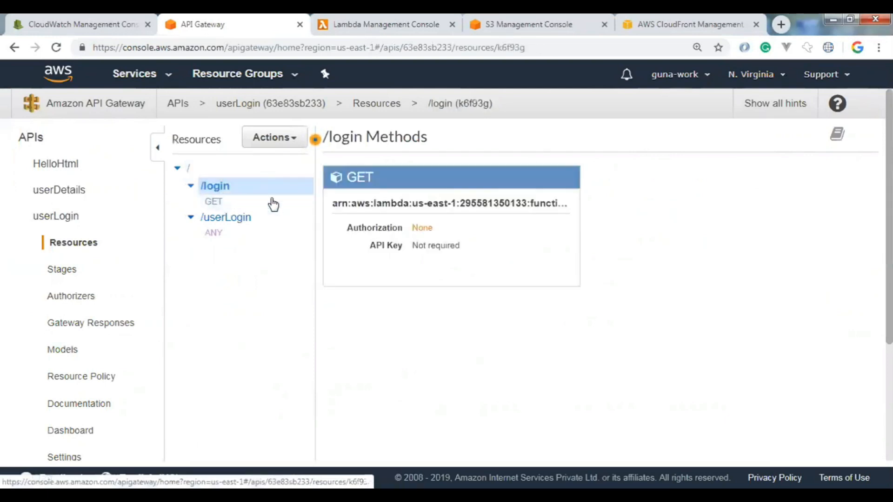
{"action": "left_click", "coordinate": [364, 182]}
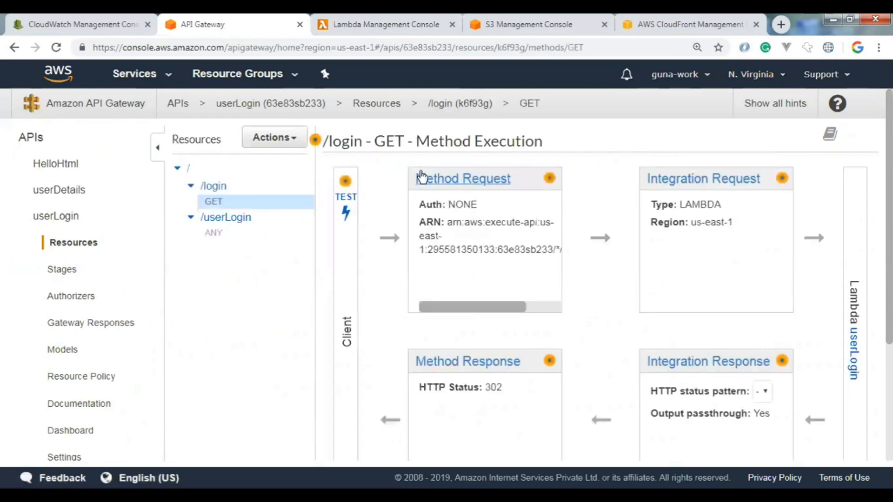
Step: Examine the /login GET method request's settings, URL query string parameters and HTTP request headers, and return to the method overview
{"action": "left_click", "coordinate": [475, 182]}
{"action": "scroll", "coordinate": [403, 192], "scroll_direction": "down", "scroll_amount": 2}
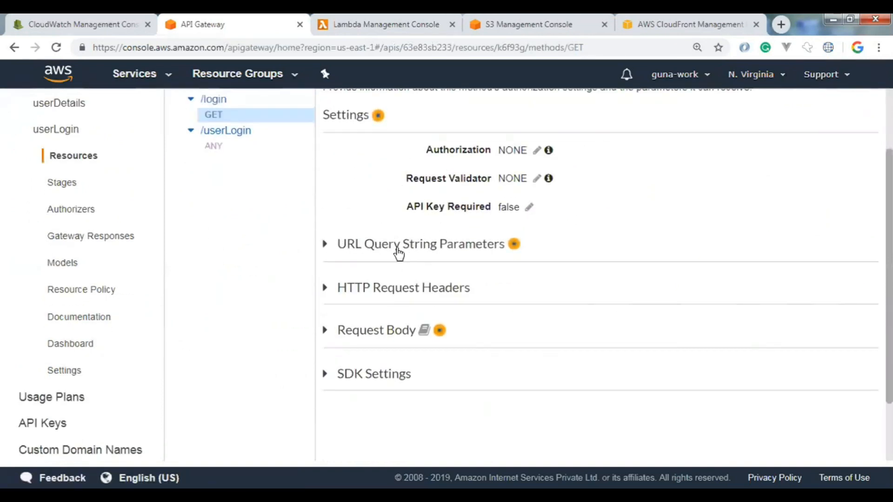
{"action": "left_click", "coordinate": [328, 246]}
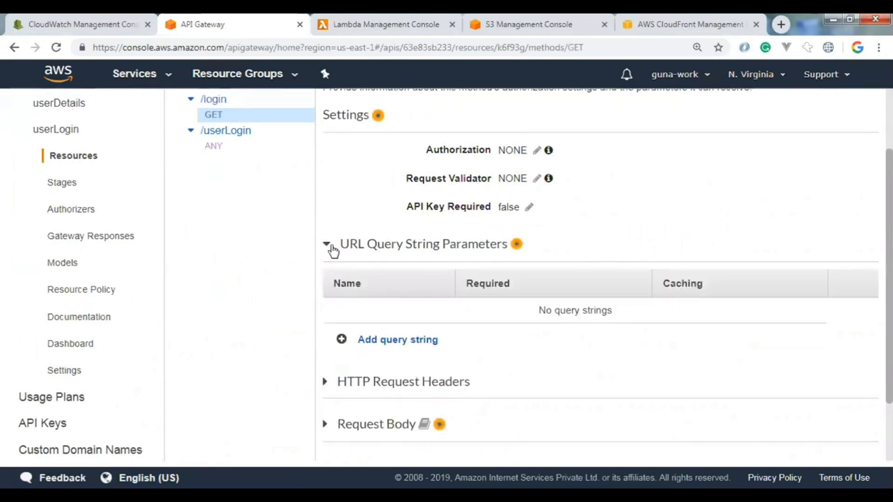
{"action": "left_click", "coordinate": [328, 246]}
{"action": "scroll", "coordinate": [331, 219], "scroll_direction": "down", "scroll_amount": 2}
{"action": "left_click", "coordinate": [331, 218]}
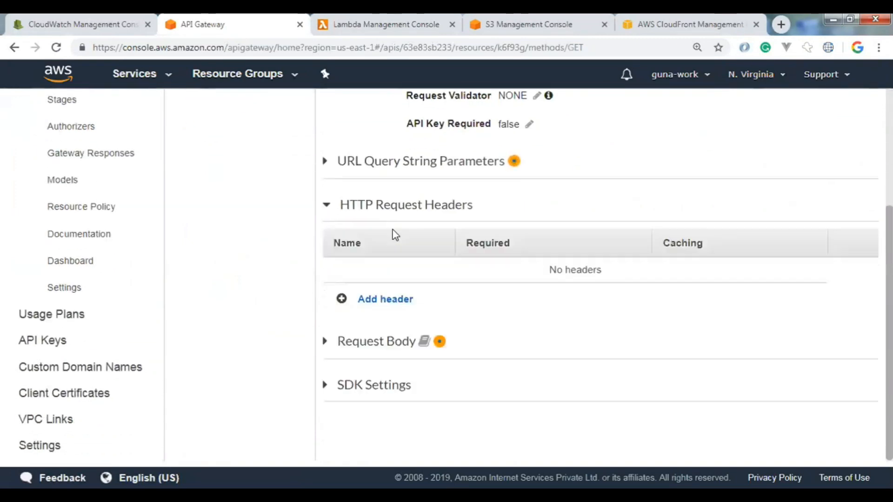
{"action": "left_click", "coordinate": [329, 205]}
{"action": "scroll", "coordinate": [397, 284], "scroll_direction": "up", "scroll_amount": 1}
{"action": "scroll", "coordinate": [398, 284], "scroll_direction": "up", "scroll_amount": 3}
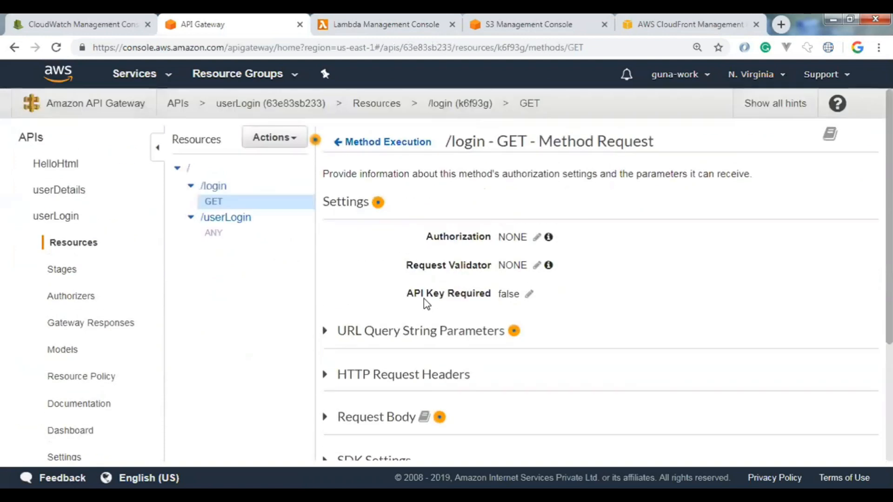
{"action": "left_click", "coordinate": [335, 143]}
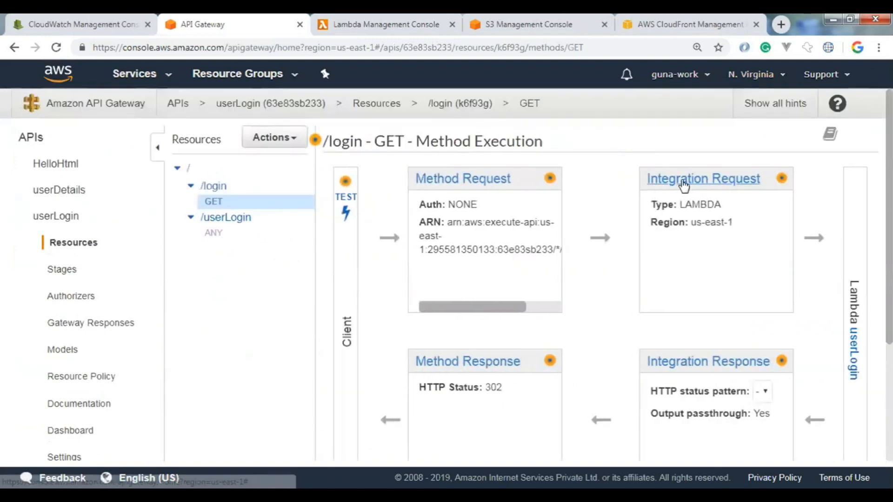
Step: Review the /login GET integration request's Lambda settings, default timeout and URL parameter sections, and return to the method overview
{"action": "left_click", "coordinate": [680, 181]}
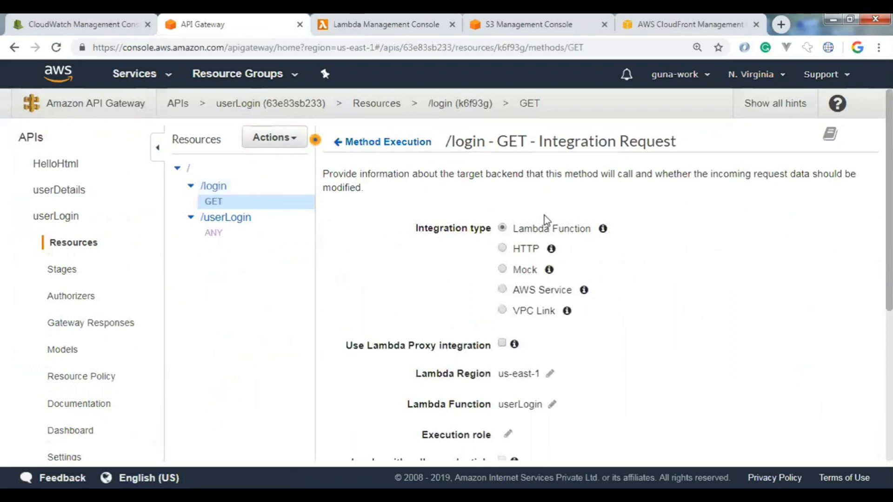
{"action": "scroll", "coordinate": [544, 216], "scroll_direction": "down", "scroll_amount": 5}
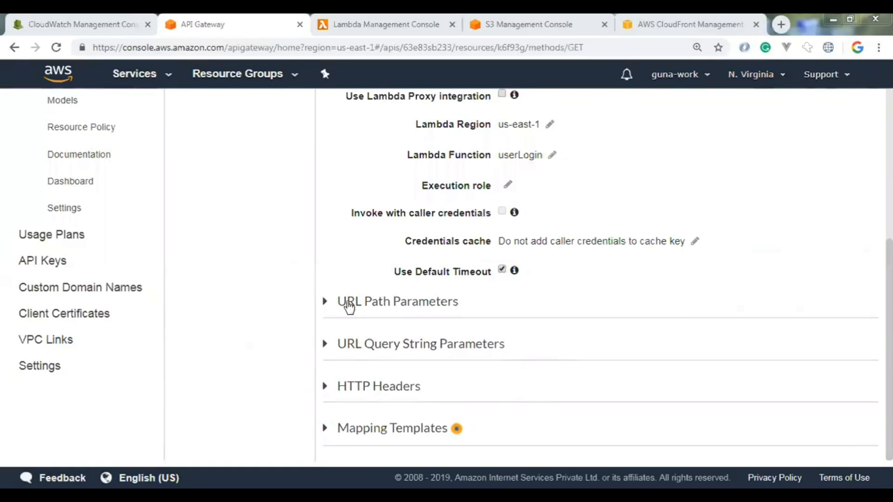
{"action": "left_click", "coordinate": [429, 303]}
{"action": "left_click", "coordinate": [410, 303]}
{"action": "left_click", "coordinate": [413, 349]}
{"action": "scroll", "coordinate": [421, 305], "scroll_direction": "down", "scroll_amount": 2}
{"action": "left_click", "coordinate": [399, 258]}
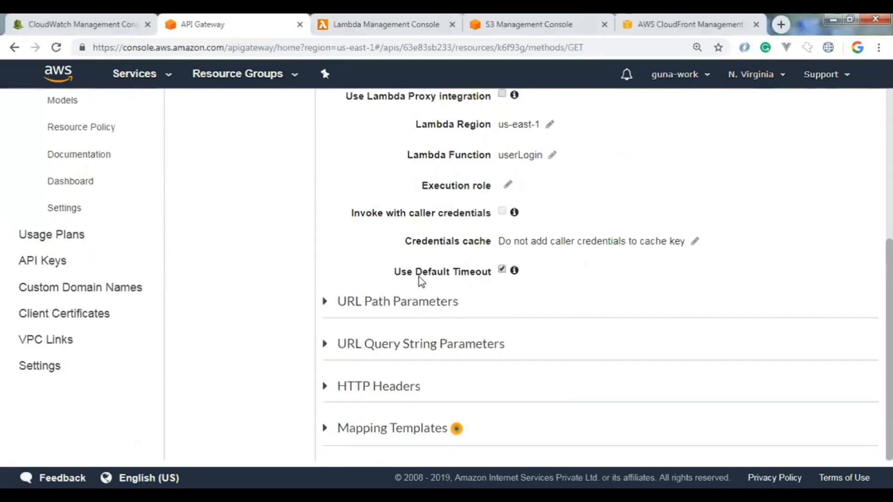
{"action": "mouse_move", "coordinate": [515, 273]}
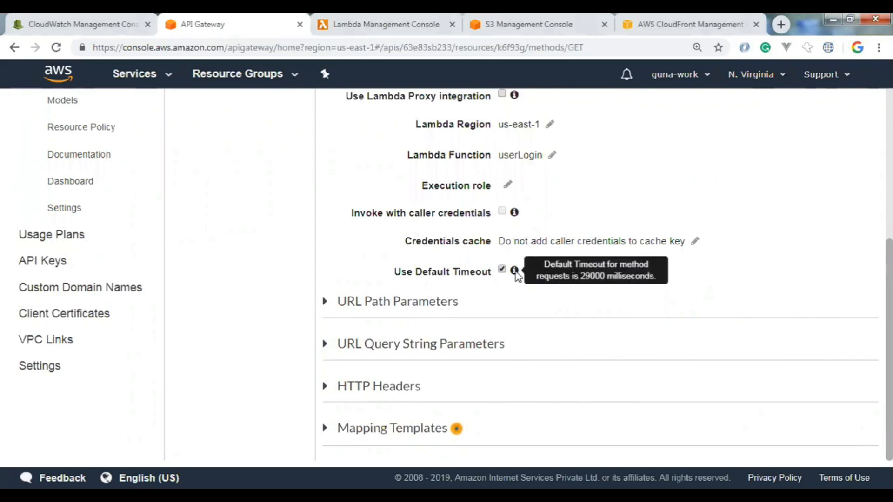
{"action": "scroll", "coordinate": [466, 286], "scroll_direction": "up", "scroll_amount": 5}
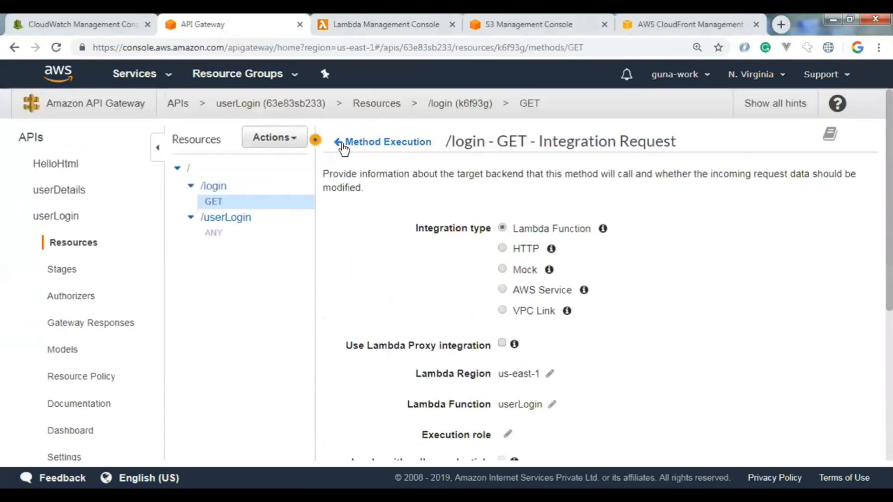
{"action": "left_click", "coordinate": [344, 149]}
Step: Inspect the response headers defined for status 302 in the /login GET method response, and return to the method overview
{"action": "scroll", "coordinate": [674, 279], "scroll_direction": "down", "scroll_amount": 2}
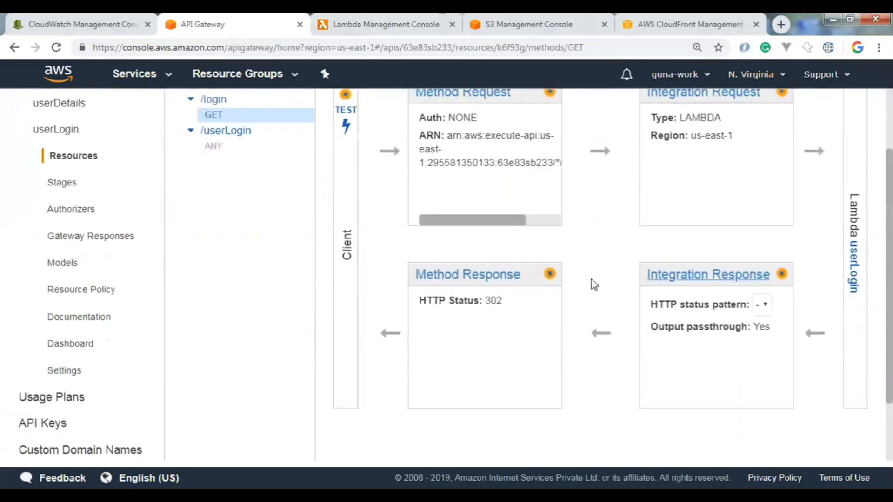
{"action": "left_click", "coordinate": [501, 278]}
{"action": "scroll", "coordinate": [386, 211], "scroll_direction": "up", "scroll_amount": 2}
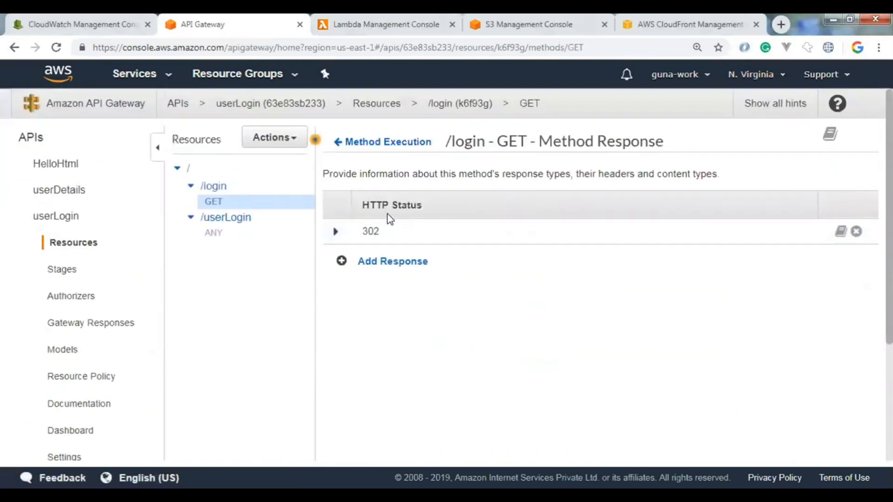
{"action": "left_click", "coordinate": [336, 233]}
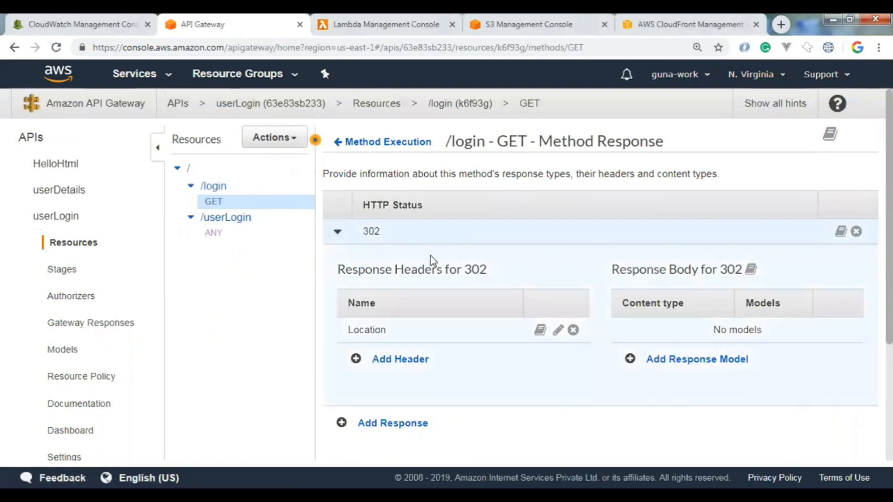
{"action": "scroll", "coordinate": [504, 237], "scroll_direction": "down", "scroll_amount": 2}
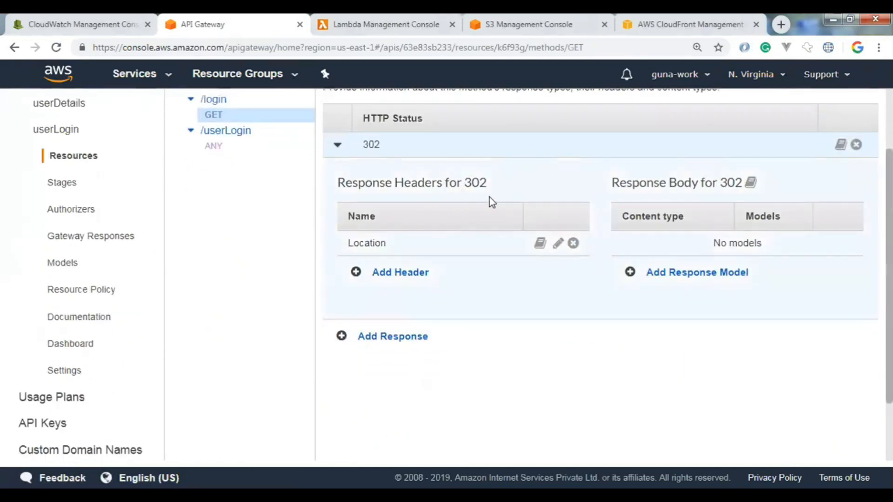
{"action": "left_click_drag", "start_coordinate": [493, 183], "coordinate": [348, 188]}
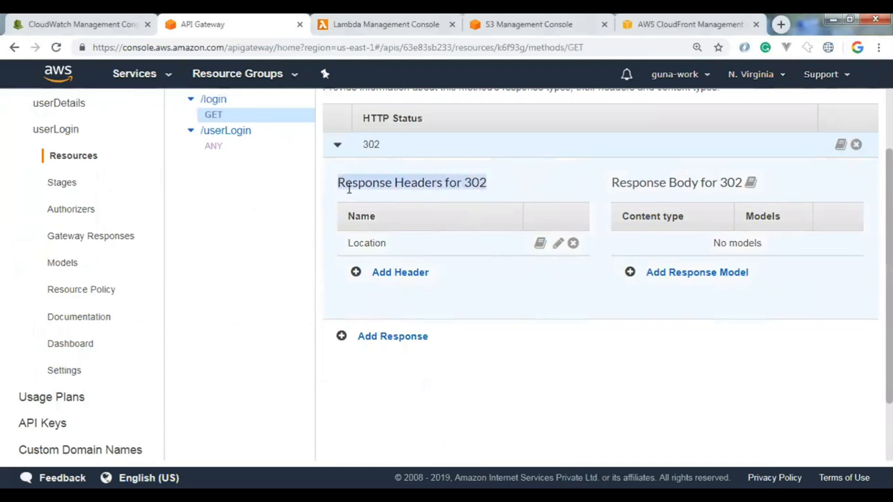
{"action": "double_click", "coordinate": [374, 244]}
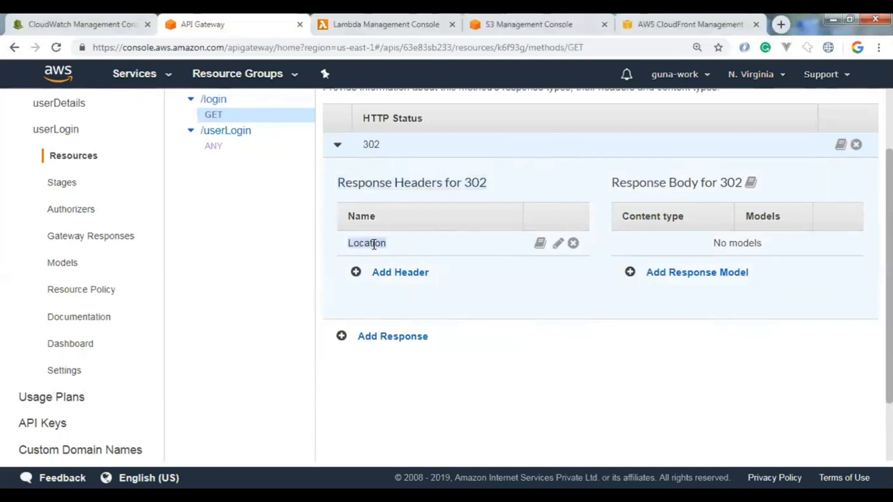
{"action": "left_click", "coordinate": [377, 24]}
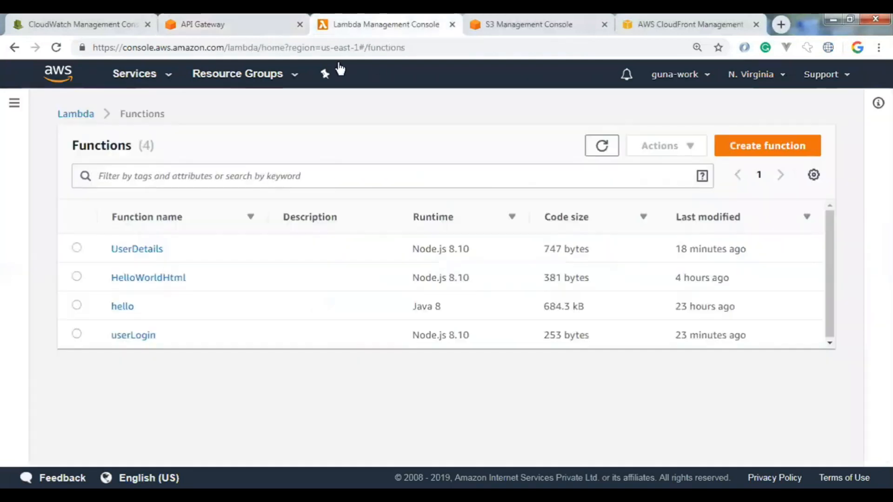
{"action": "left_click", "coordinate": [245, 16]}
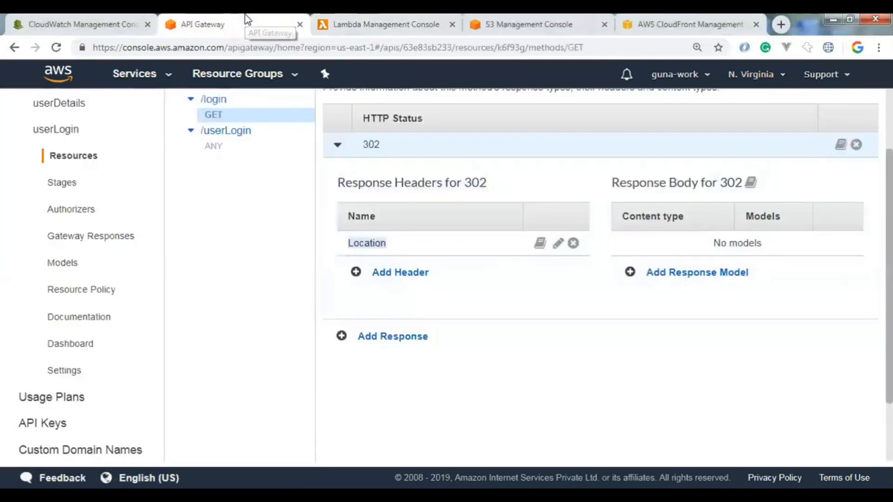
{"action": "scroll", "coordinate": [399, 220], "scroll_direction": "up", "scroll_amount": 2}
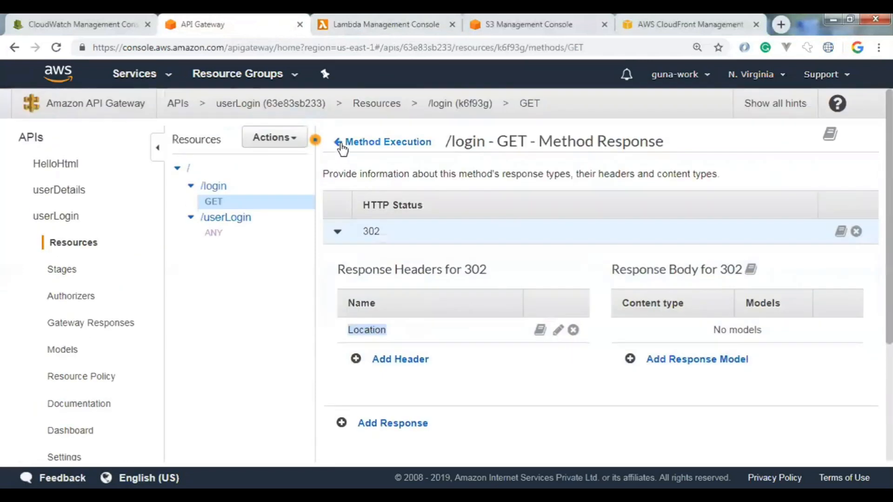
{"action": "left_click", "coordinate": [341, 142]}
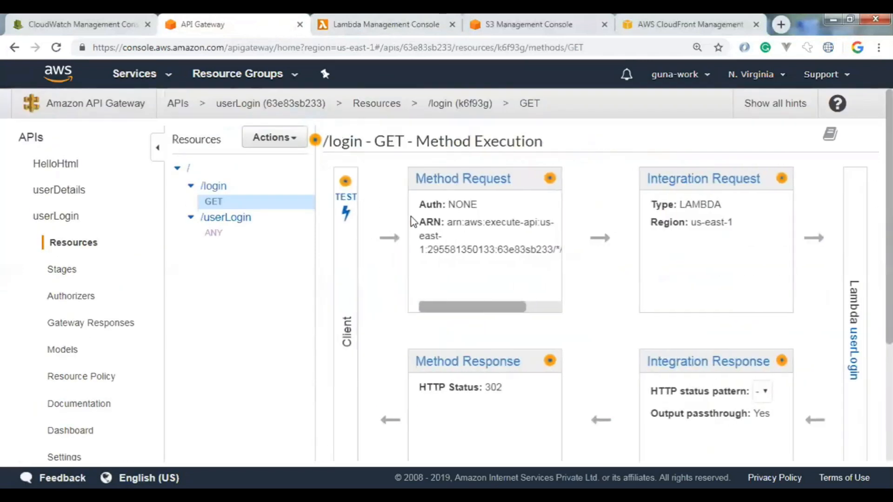
Step: Inspect the Location header mapping of the 302 response in the /login GET integration response
{"action": "left_click", "coordinate": [700, 368]}
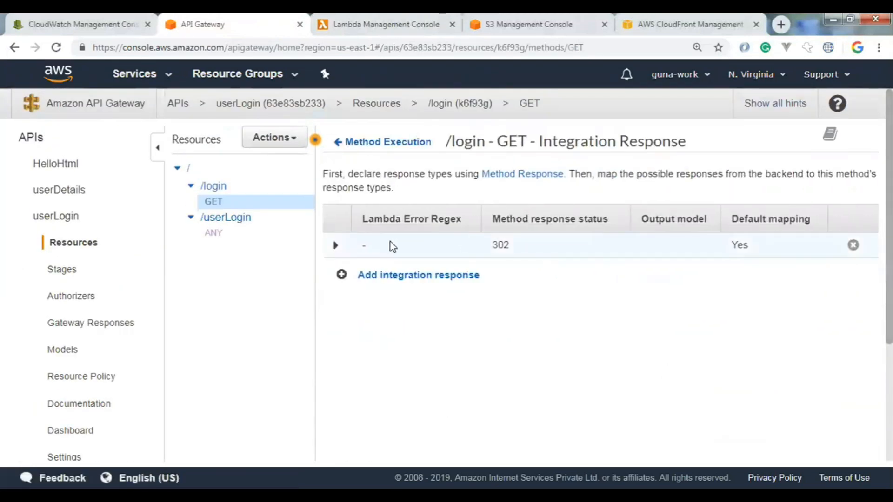
{"action": "left_click", "coordinate": [336, 246]}
{"action": "scroll", "coordinate": [337, 250], "scroll_direction": "down", "scroll_amount": 4}
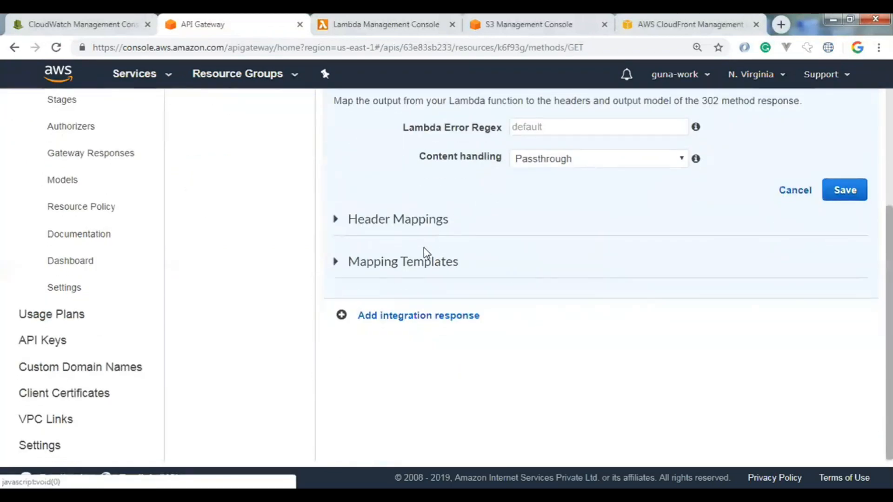
{"action": "left_click", "coordinate": [335, 221]}
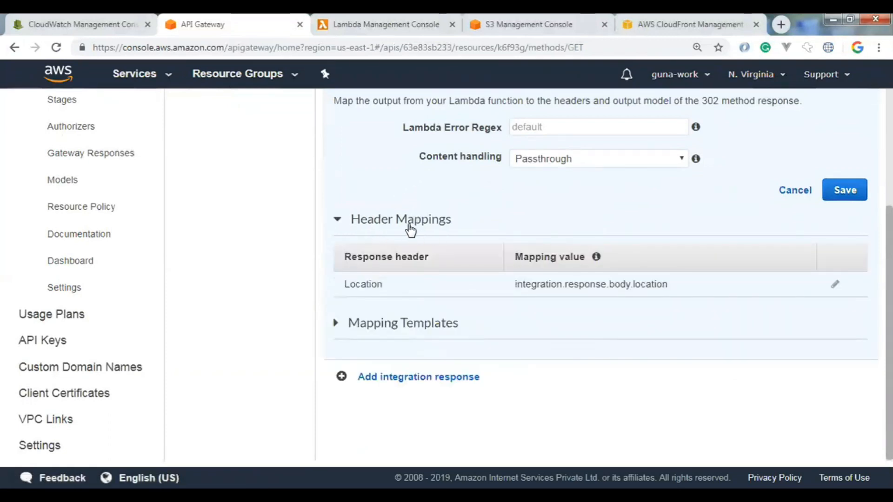
{"action": "double_click", "coordinate": [377, 285]}
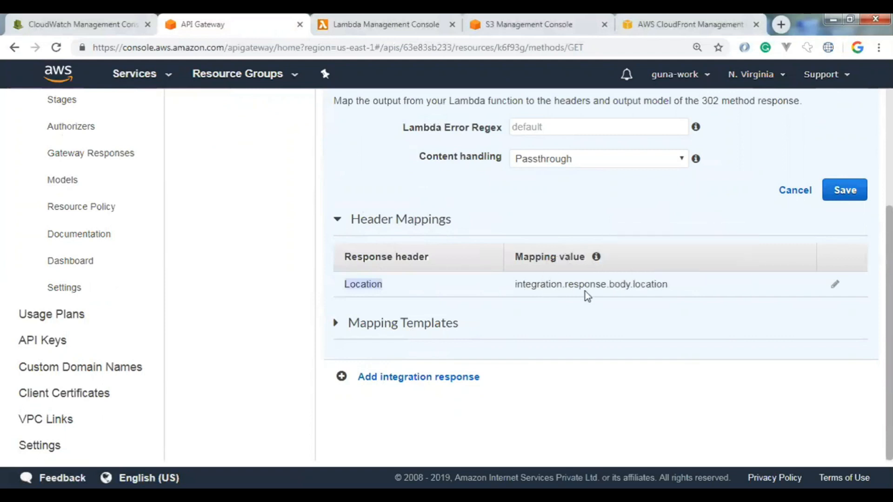
Step: Highlight the Location header's mapping value integration.response.body.location, focusing on its response.body.location part
{"action": "left_click", "coordinate": [528, 284]}
{"action": "double_click", "coordinate": [528, 284]}
{"action": "double_click", "coordinate": [585, 285]}
{"action": "double_click", "coordinate": [619, 285]}
{"action": "triple_click", "coordinate": [637, 285]}
{"action": "left_click", "coordinate": [637, 285]}
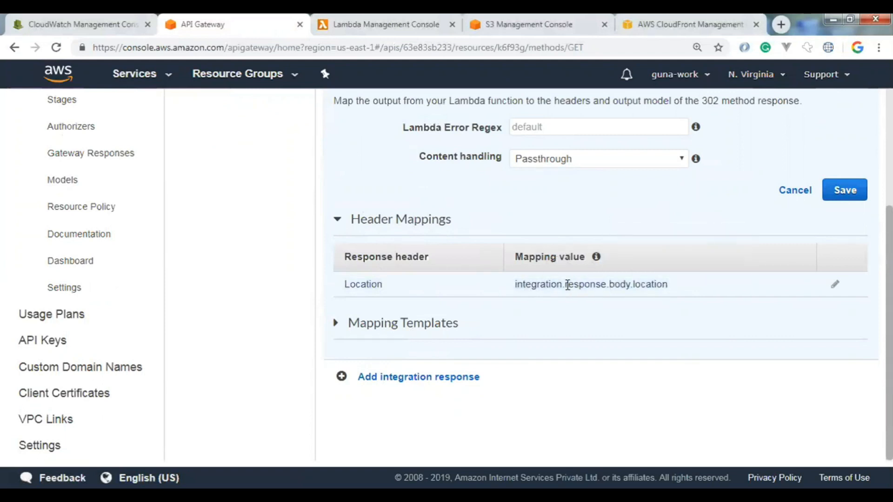
{"action": "left_click_drag", "start_coordinate": [566, 284], "coordinate": [671, 288]}
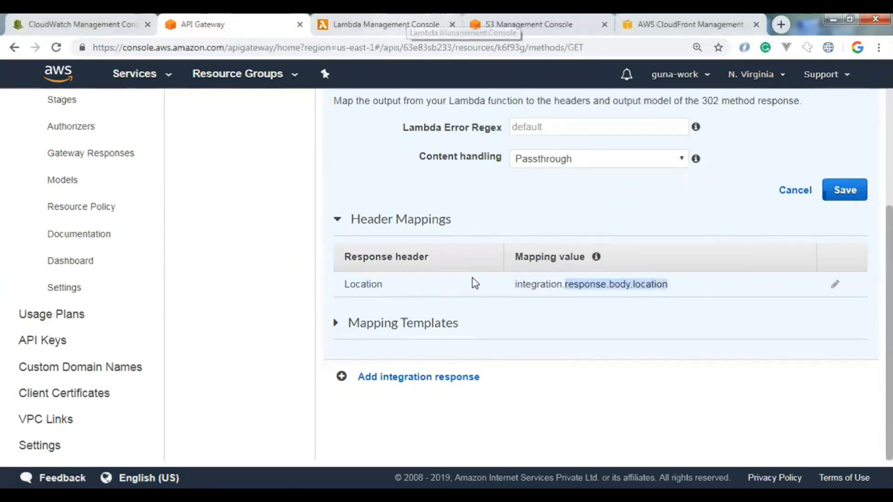
Step: Examine the text/html mapping template of the 302 integration response and return to the /login GET method overview
{"action": "left_click", "coordinate": [336, 323]}
{"action": "scroll", "coordinate": [501, 204], "scroll_direction": "down", "scroll_amount": 1}
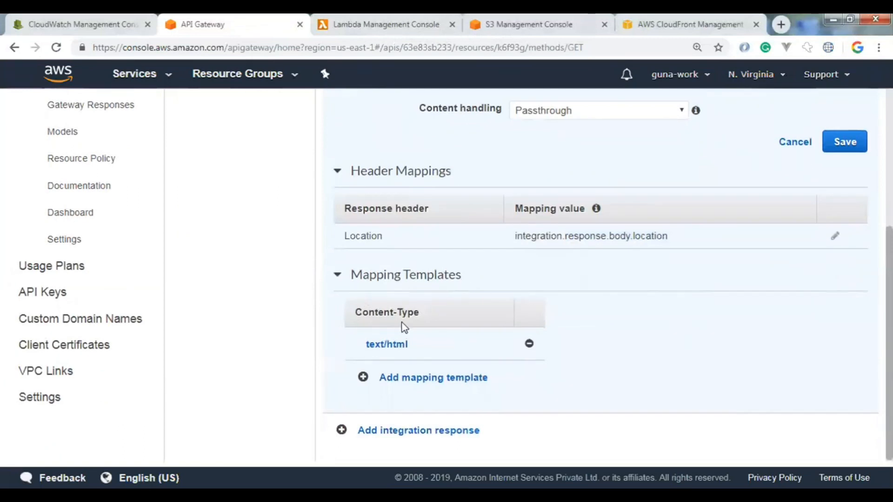
{"action": "left_click", "coordinate": [399, 346]}
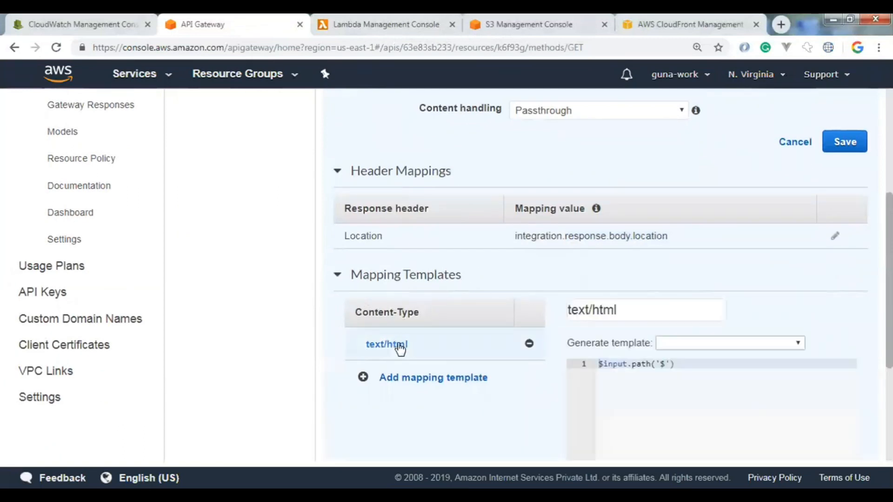
{"action": "double_click", "coordinate": [634, 366]}
{"action": "key", "text": "End"}
{"action": "left_click_drag", "start_coordinate": [680, 363], "coordinate": [597, 363]}
{"action": "triple_click", "coordinate": [634, 364]}
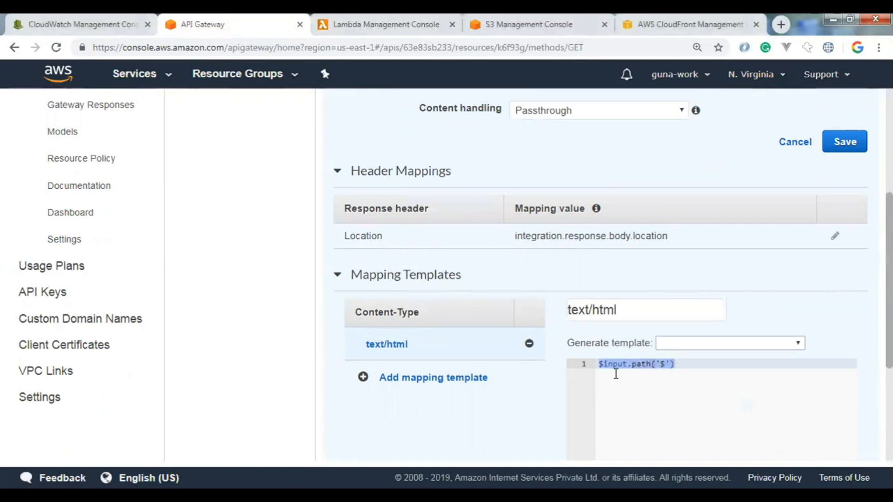
{"action": "scroll", "coordinate": [616, 372], "scroll_direction": "up", "scroll_amount": 4}
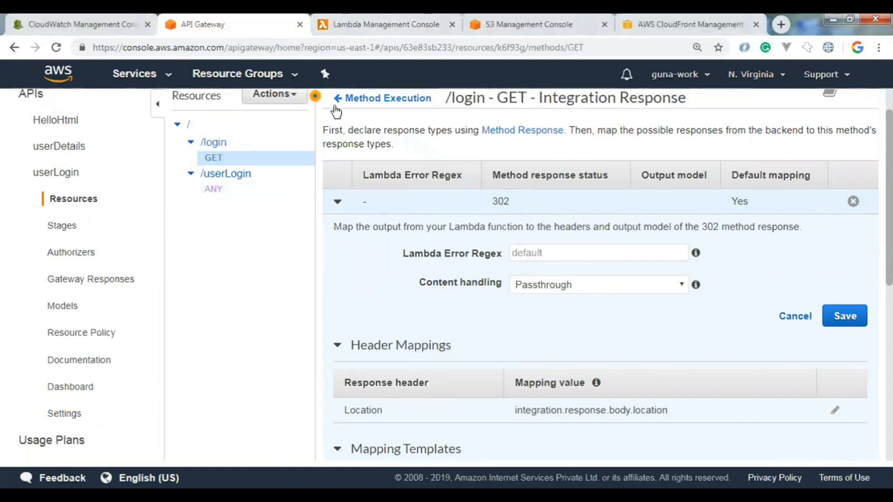
{"action": "left_click", "coordinate": [337, 97]}
{"action": "scroll", "coordinate": [635, 241], "scroll_direction": "down", "scroll_amount": 2}
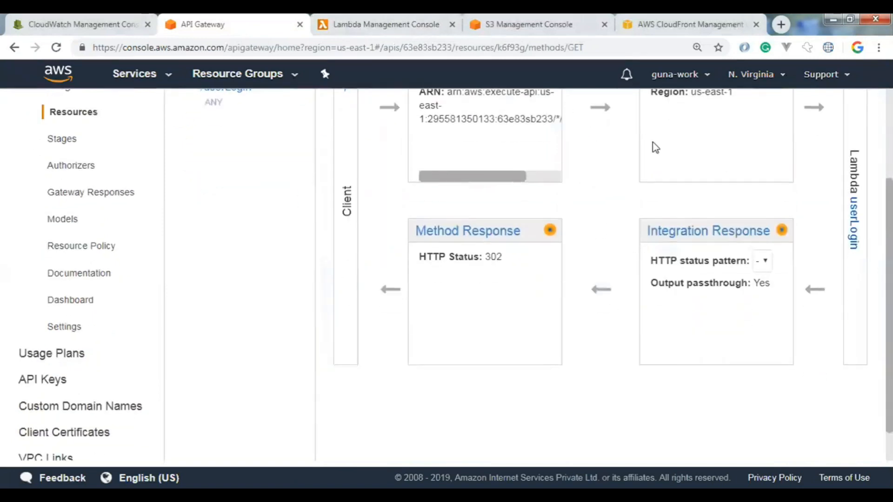
{"action": "scroll", "coordinate": [645, 219], "scroll_direction": "up", "scroll_amount": 3}
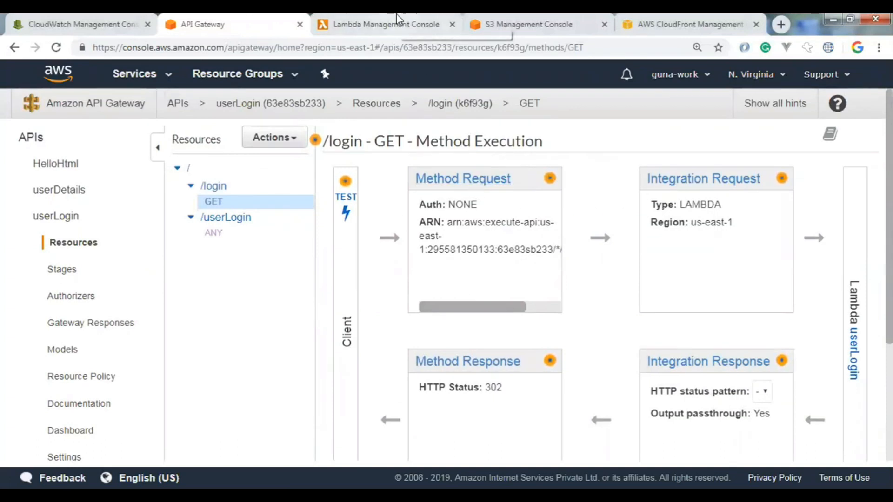
Step: Switch to the Lambda console and review the userLogin function's code, runtime settings and designer
{"action": "left_click", "coordinate": [384, 25]}
{"action": "left_click", "coordinate": [247, 339]}
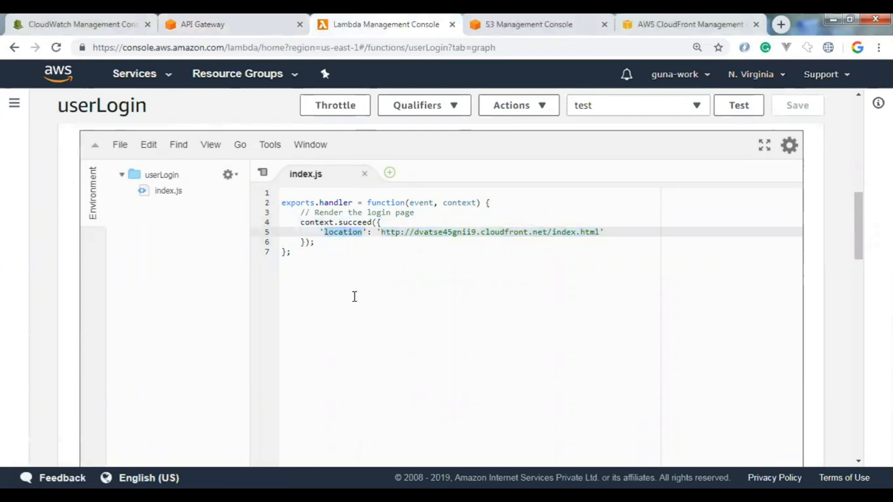
{"action": "scroll", "coordinate": [372, 289], "scroll_direction": "up", "scroll_amount": 2}
{"action": "scroll", "coordinate": [582, 222], "scroll_direction": "up", "scroll_amount": 2}
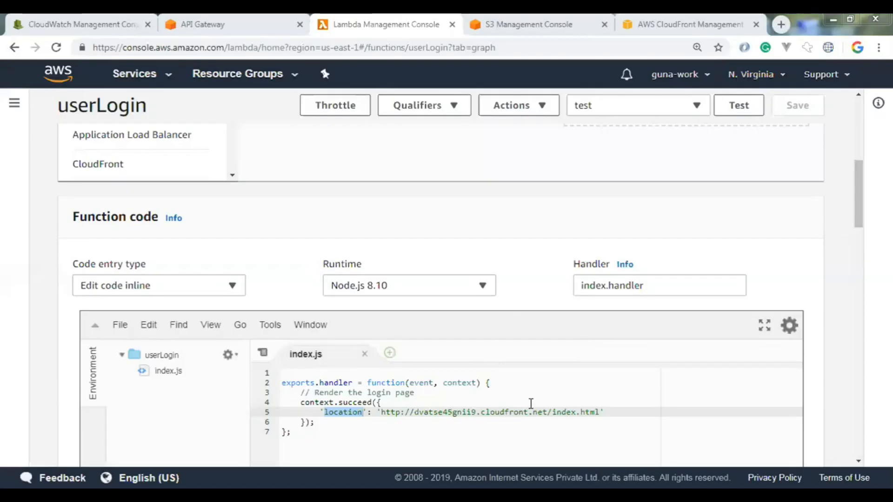
{"action": "scroll", "coordinate": [446, 361], "scroll_direction": "up", "scroll_amount": 4}
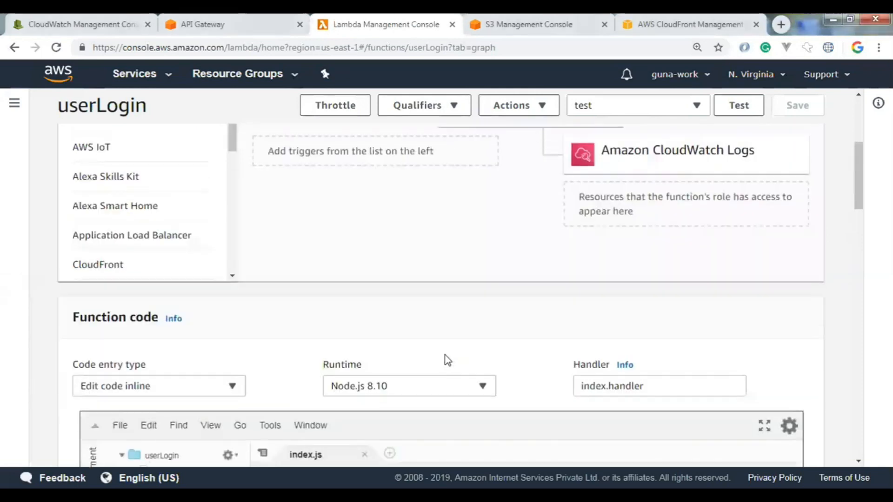
{"action": "scroll", "coordinate": [390, 313], "scroll_direction": "up", "scroll_amount": 2}
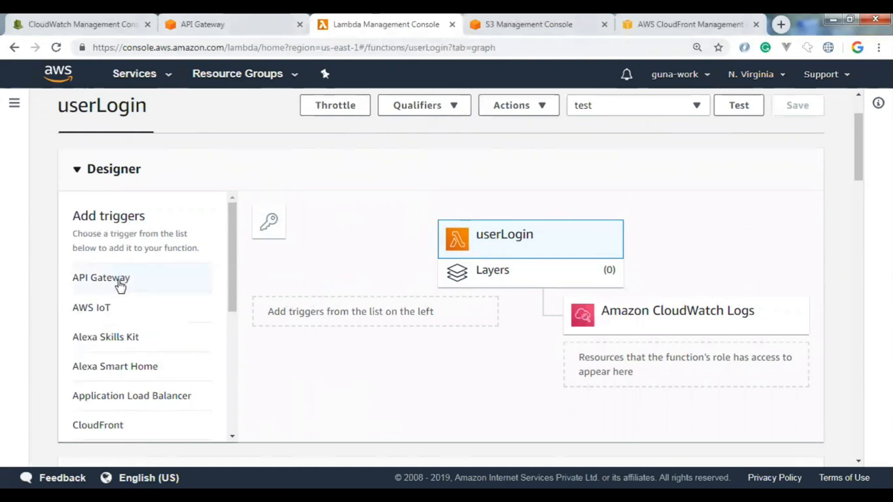
Step: Add an API Gateway trigger to the userLogin function with API userLogin, stage development and AWS IAM security, and save the function
{"action": "left_click", "coordinate": [121, 286]}
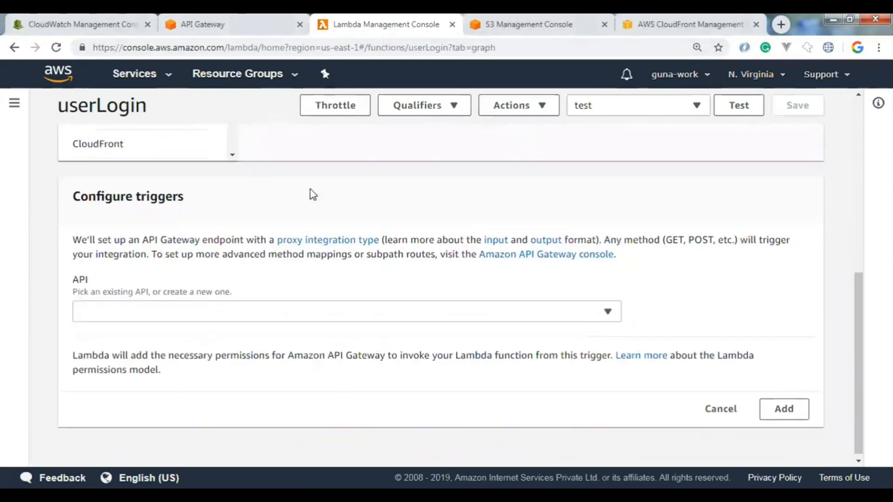
{"action": "left_click", "coordinate": [227, 311]}
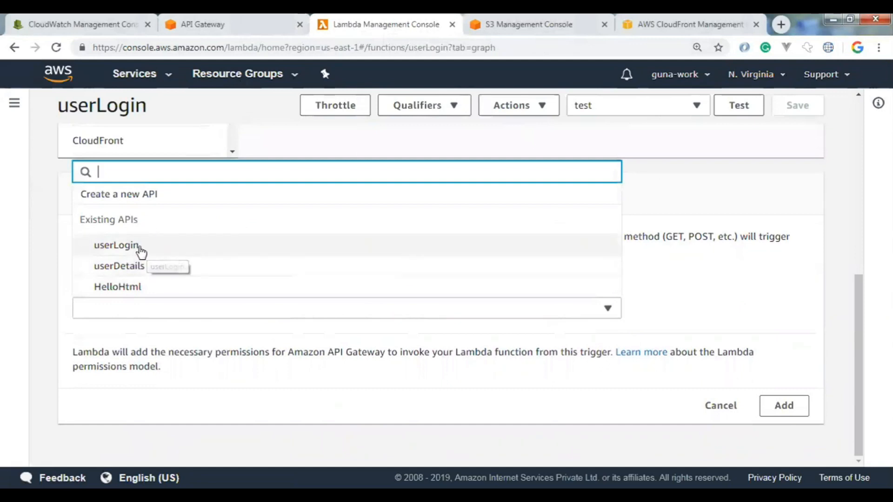
{"action": "left_click", "coordinate": [116, 245]}
{"action": "scroll", "coordinate": [236, 195], "scroll_direction": "down", "scroll_amount": 3}
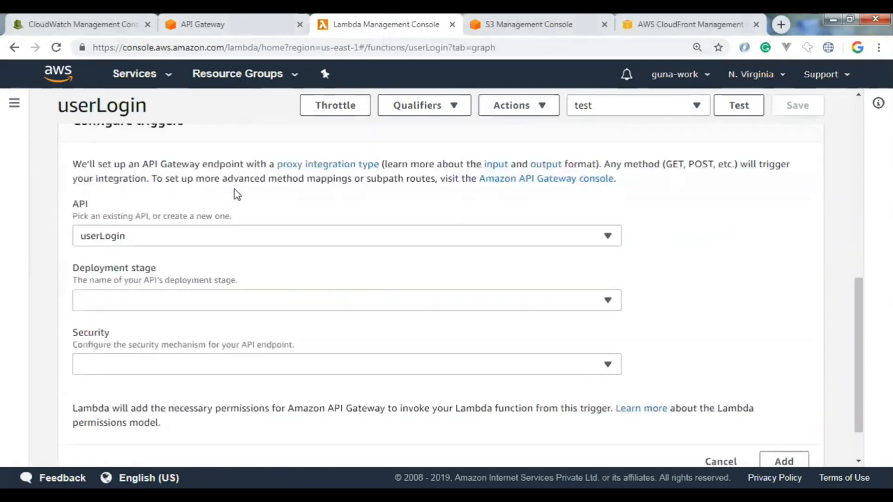
{"action": "left_click", "coordinate": [168, 250]}
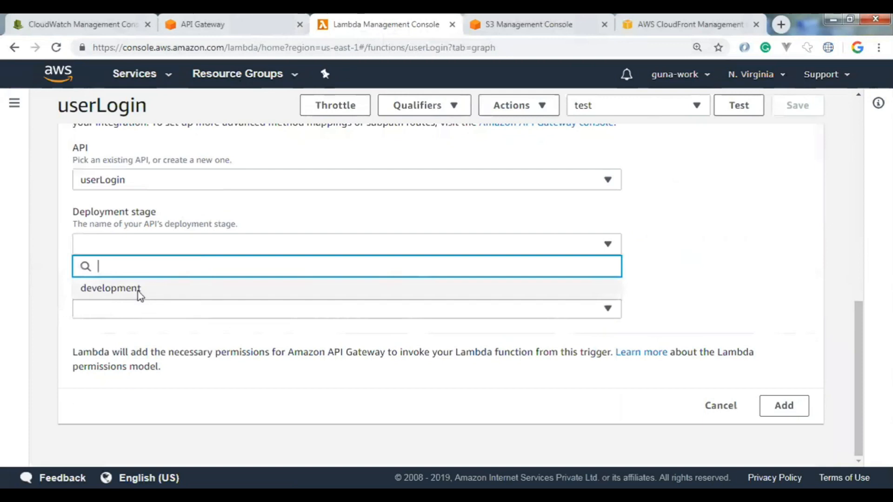
{"action": "left_click", "coordinate": [138, 295]}
{"action": "left_click", "coordinate": [147, 307]}
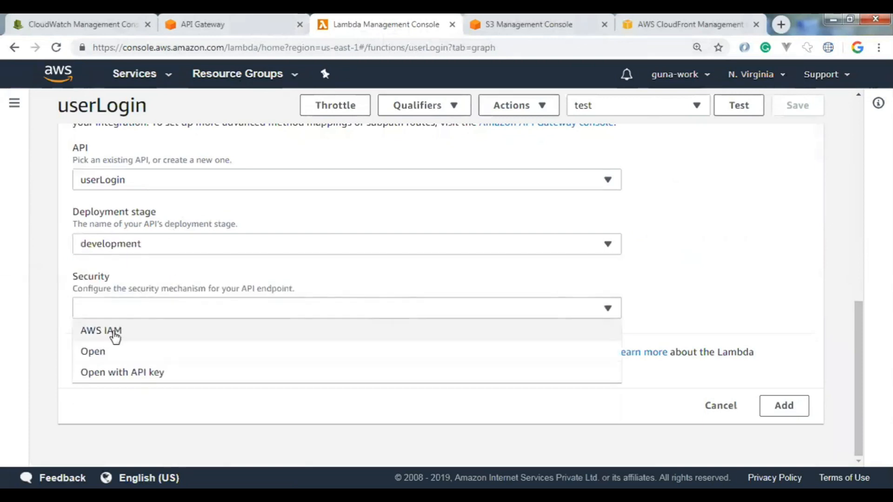
{"action": "left_click", "coordinate": [113, 333]}
{"action": "left_click", "coordinate": [781, 406]}
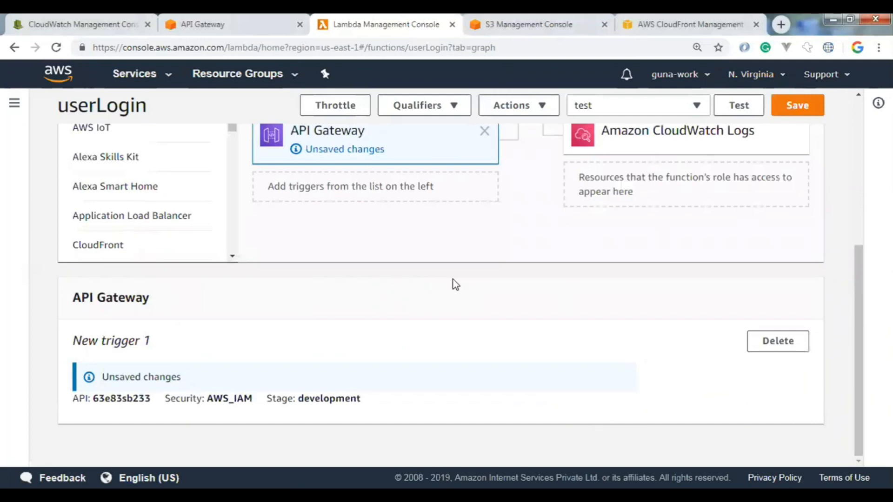
{"action": "left_click", "coordinate": [788, 110]}
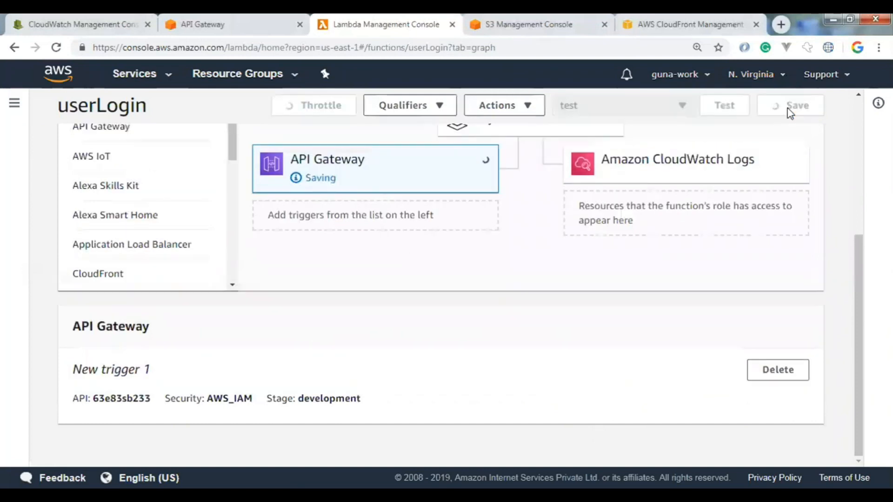
Step: Run the userLogin function with the test event and inspect the location object in the execution details
{"action": "scroll", "coordinate": [405, 267], "scroll_direction": "up", "scroll_amount": 2}
{"action": "scroll", "coordinate": [472, 264], "scroll_direction": "up", "scroll_amount": 2}
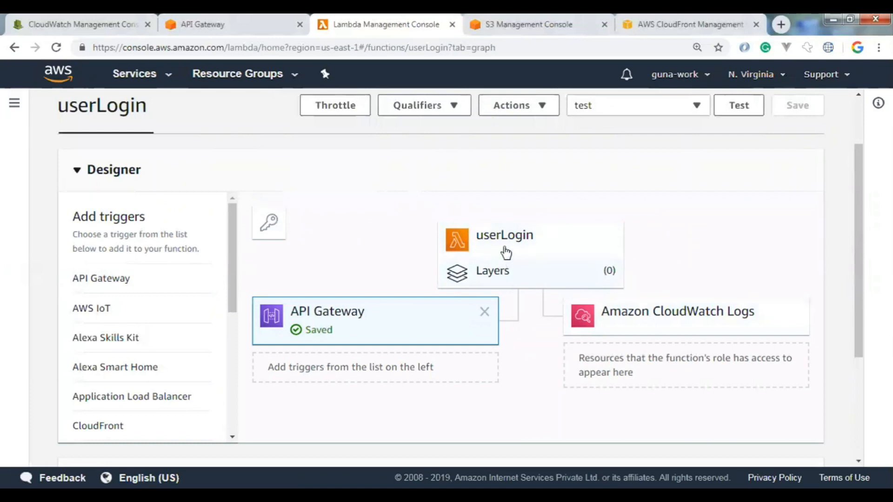
{"action": "scroll", "coordinate": [389, 331], "scroll_direction": "down", "scroll_amount": 2}
{"action": "scroll", "coordinate": [409, 330], "scroll_direction": "up", "scroll_amount": 4}
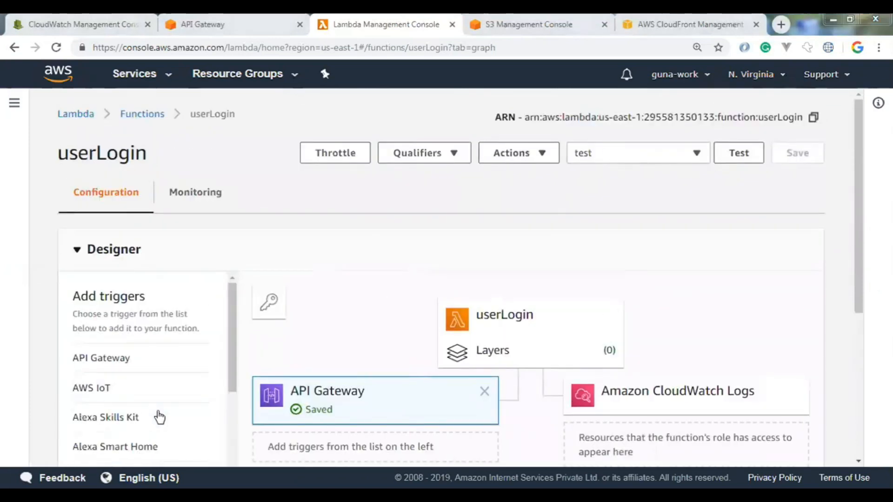
{"action": "scroll", "coordinate": [158, 416], "scroll_direction": "down", "scroll_amount": 2}
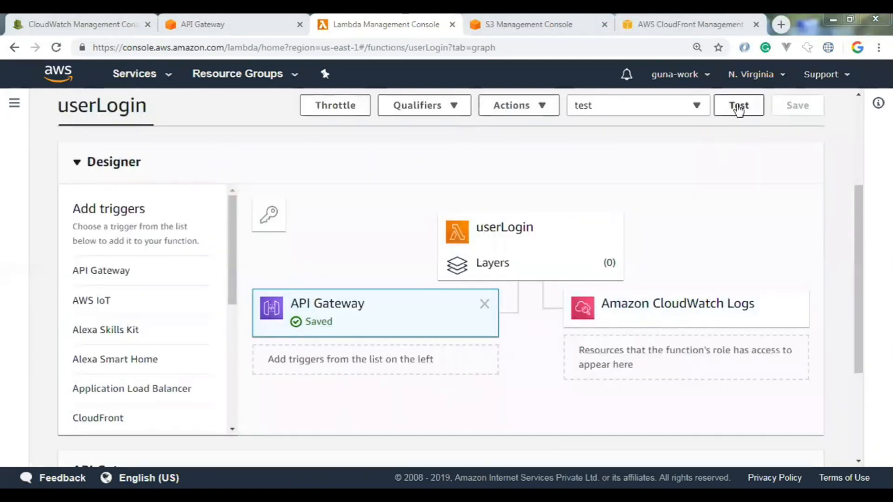
{"action": "left_click", "coordinate": [739, 106]}
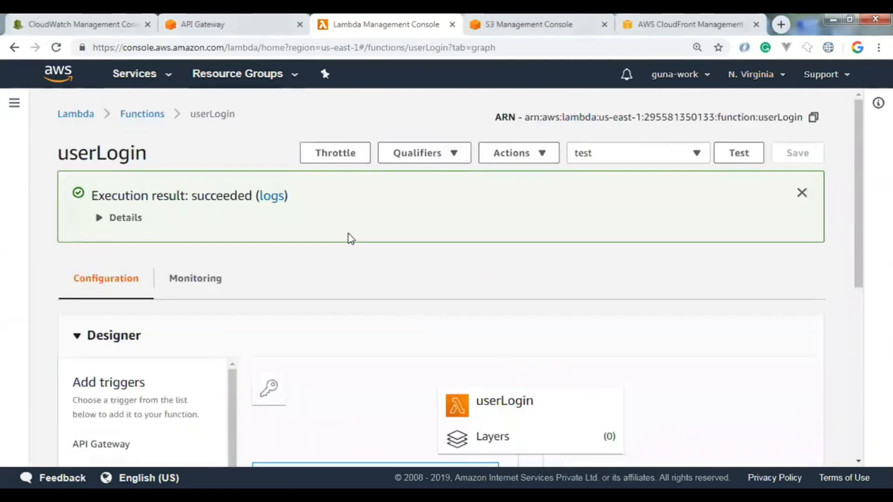
{"action": "left_click", "coordinate": [97, 218]}
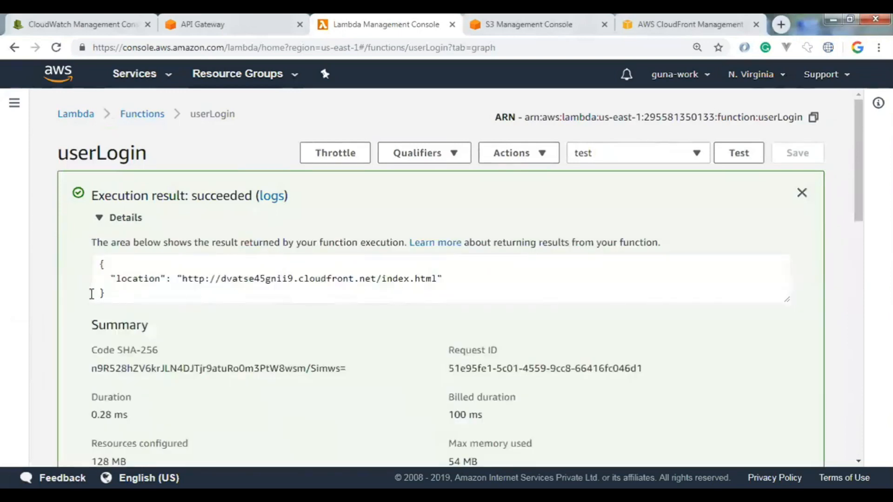
{"action": "left_click_drag", "start_coordinate": [110, 297], "coordinate": [98, 263]}
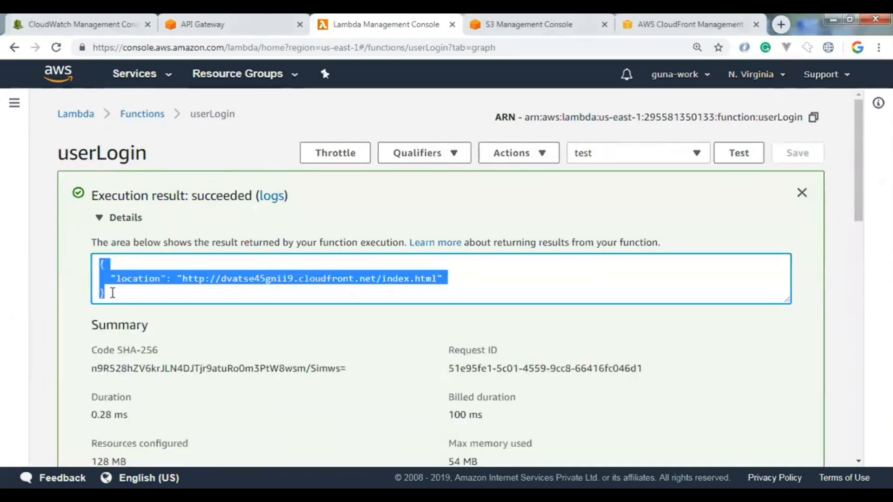
{"action": "left_click", "coordinate": [99, 218]}
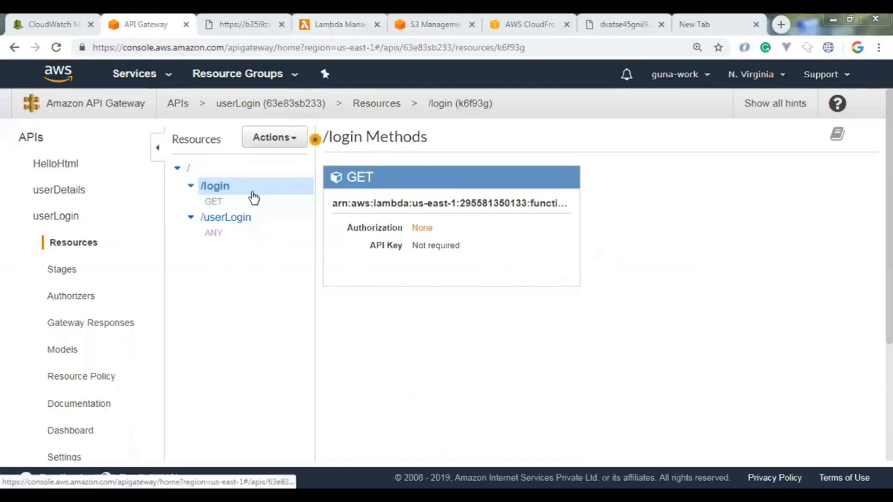
Step: Open the stages of the userLogin API in API Gateway and copy the development stage's invoke URL
{"action": "left_click", "coordinate": [66, 270]}
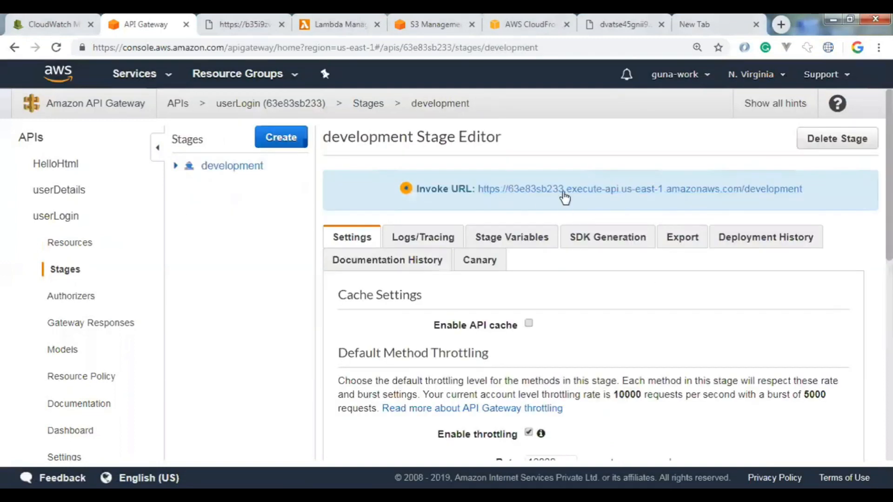
{"action": "left_click_drag", "start_coordinate": [812, 191], "coordinate": [479, 185]}
{"action": "key", "text": "ctrl+c"}
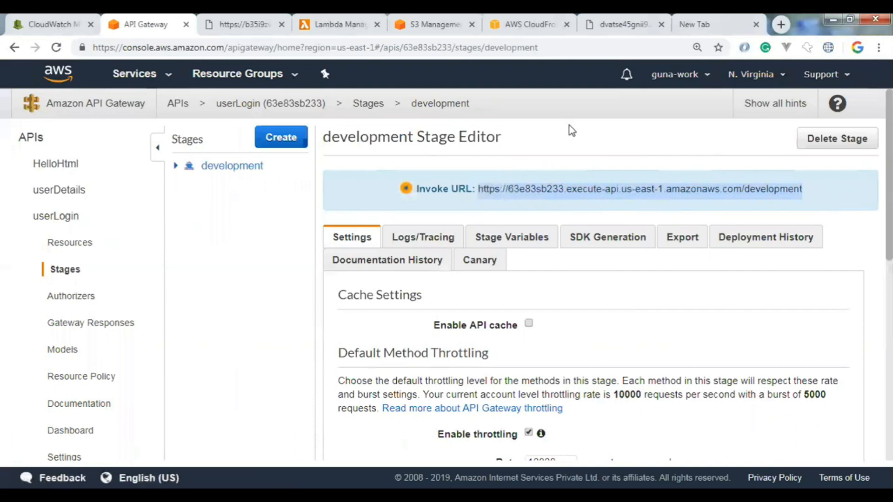
Step: Load the copied invoke URL with /login appended in the empty browser tab to try the login redirect
{"action": "left_click", "coordinate": [690, 24]}
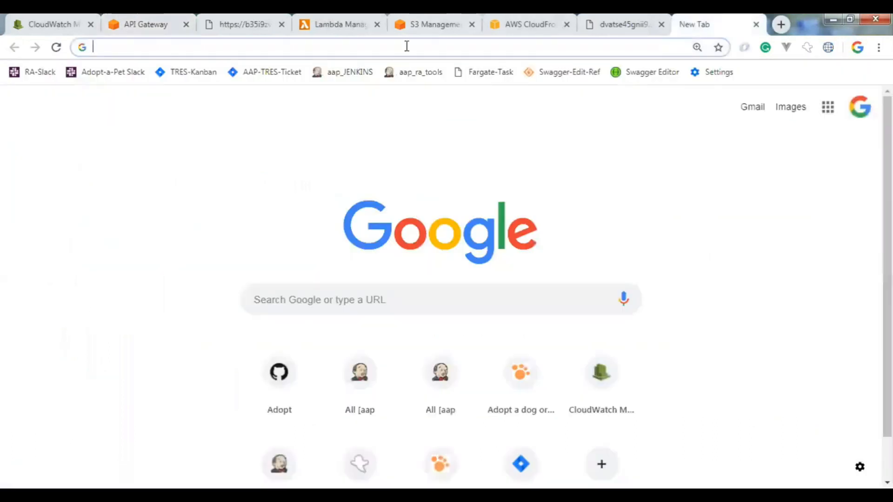
{"action": "key", "text": "ctrl+v"}
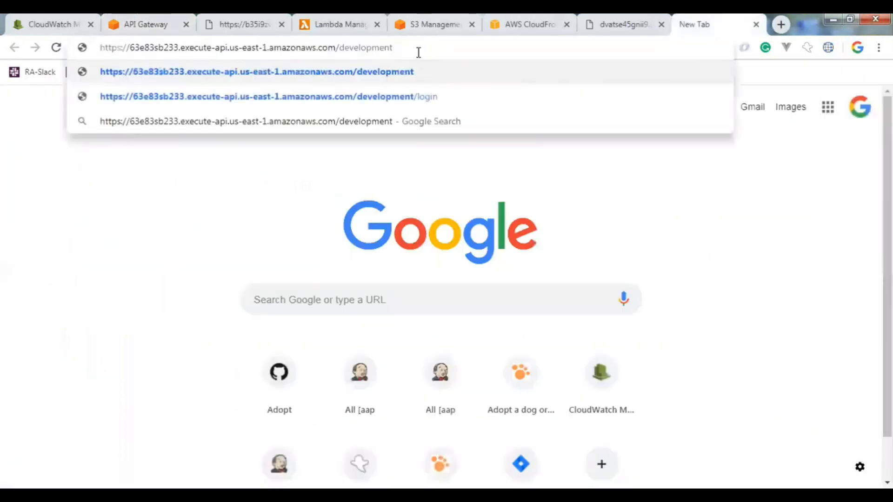
{"action": "type", "text": "/"}
{"action": "key", "text": "Return"}
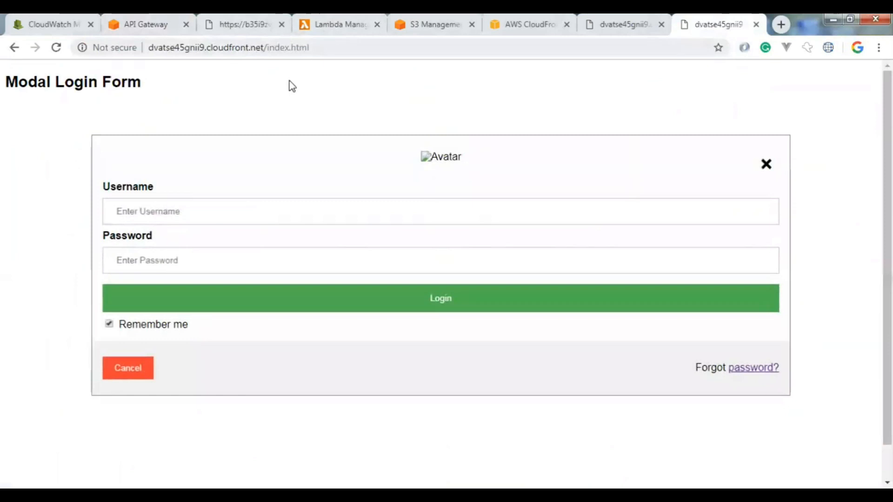